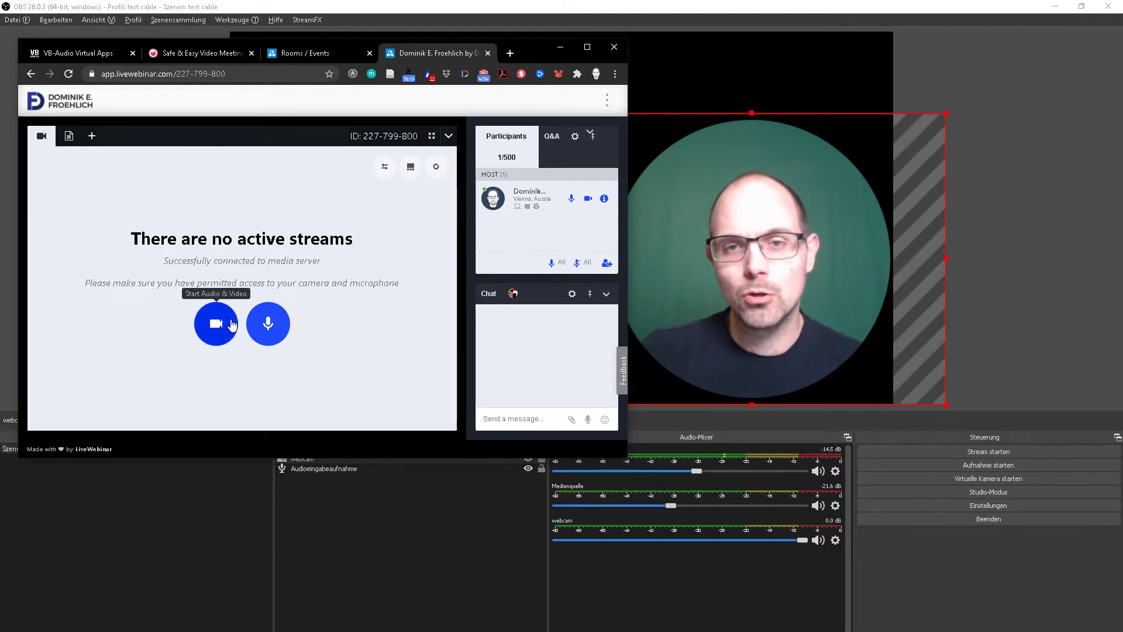
Start the OBS virtual camera and go live in the webinar room with OBS Virtual Camera as the video device.
{"action": "left_click", "coordinate": [950, 478]}
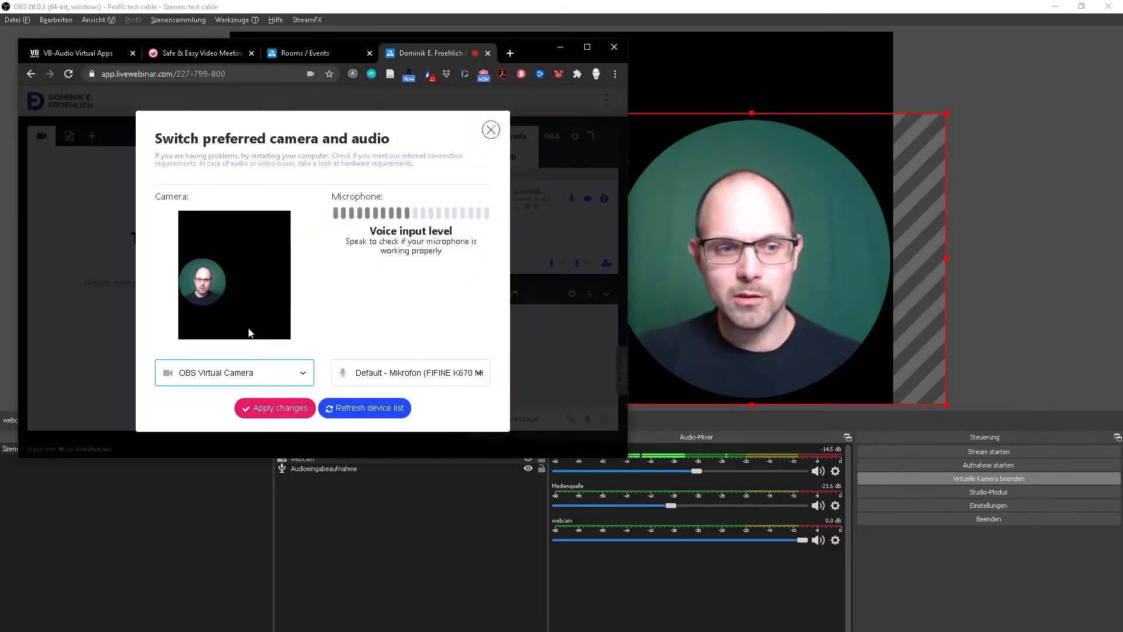
{"action": "left_click", "coordinate": [277, 407]}
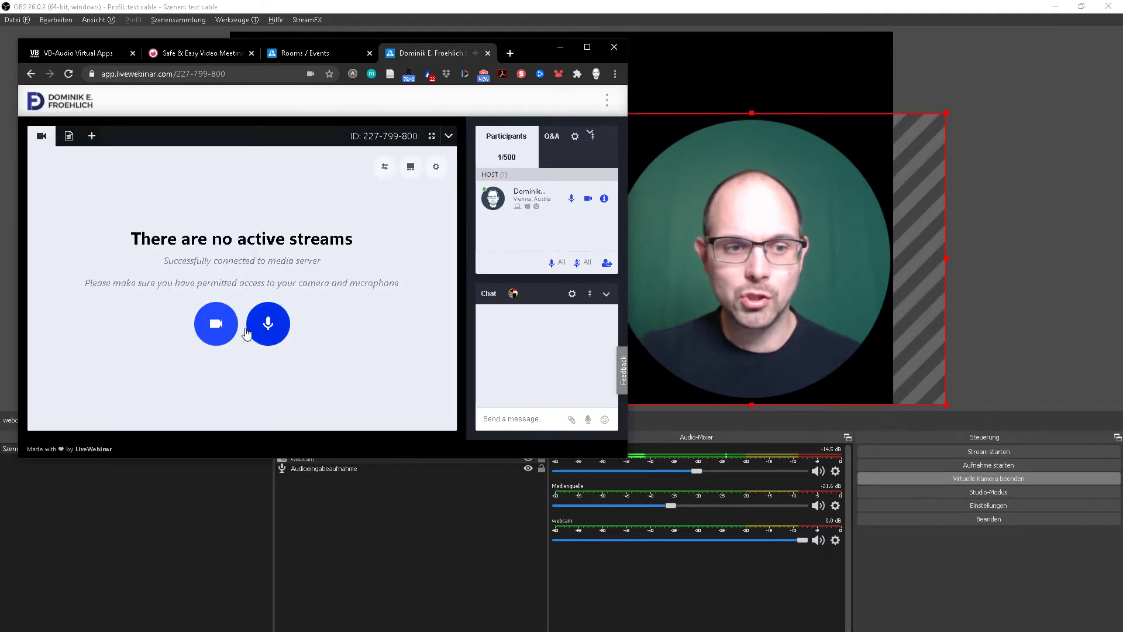
{"action": "left_click", "coordinate": [215, 324]}
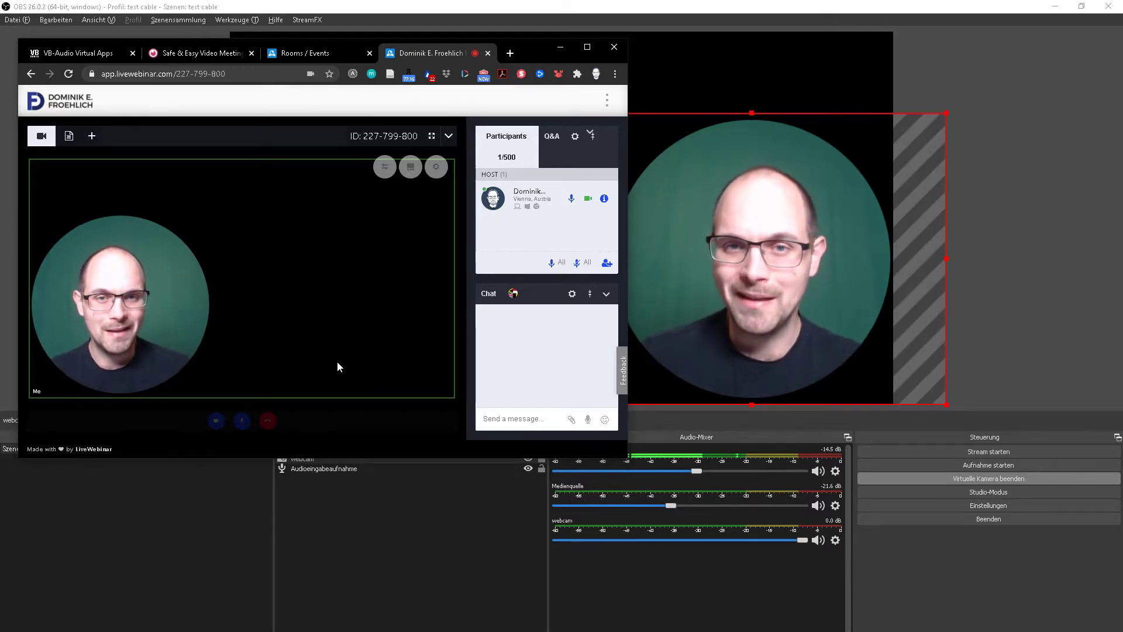
{"action": "mouse_move", "coordinate": [161, 338]}
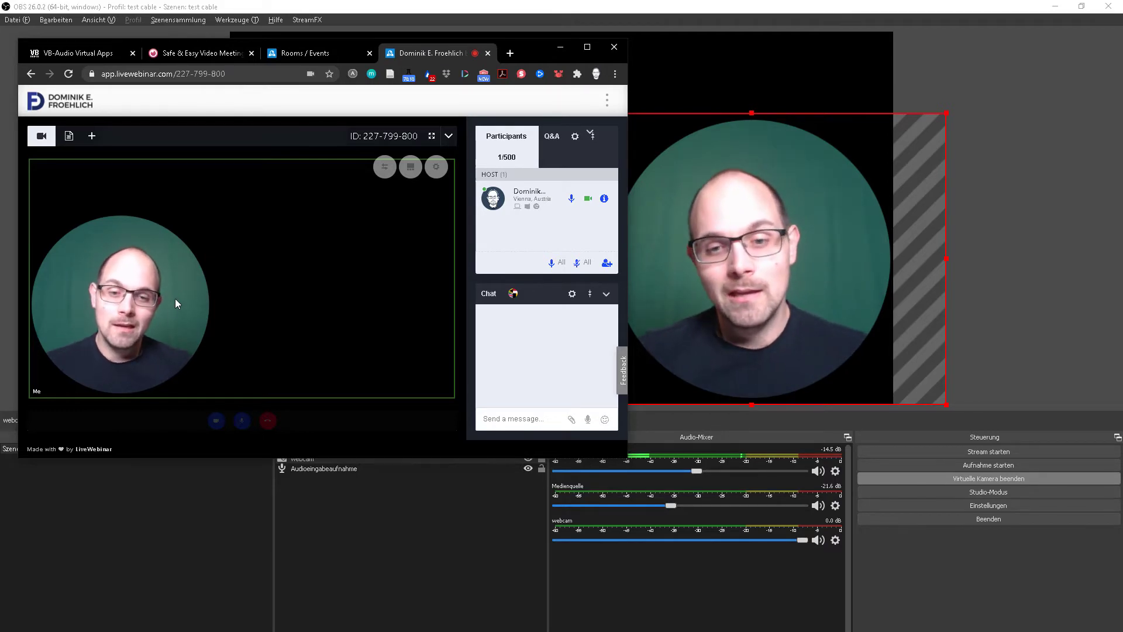
{"action": "mouse_move", "coordinate": [192, 279]}
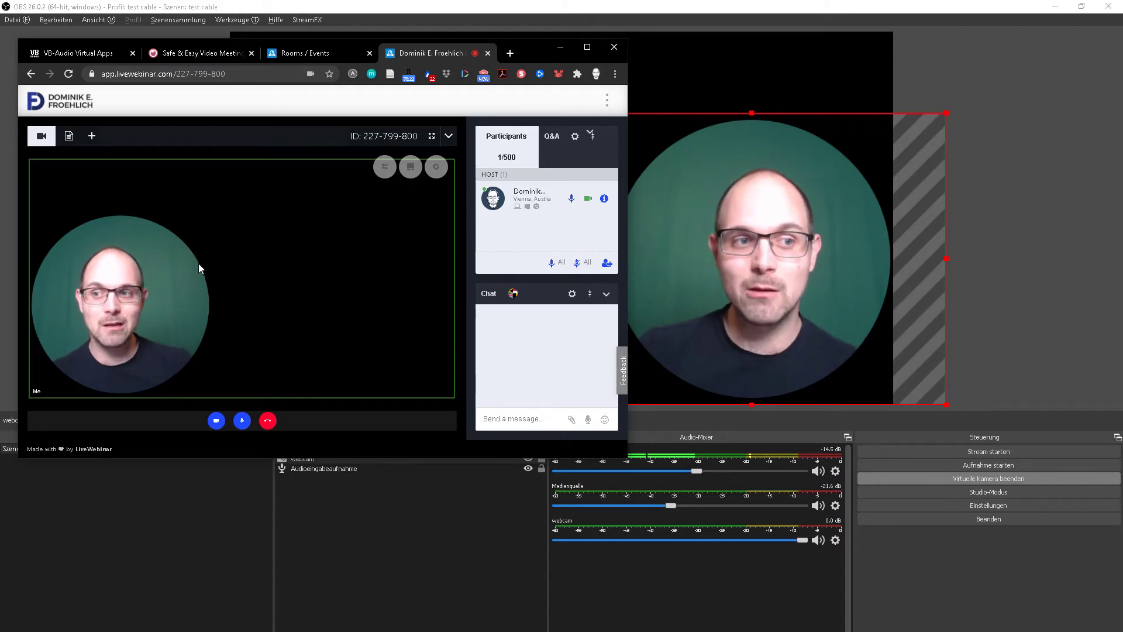
Close the video meeting and Rooms / Events pages and bring up the VB-Audio Virtual Apps page.
{"action": "left_click", "coordinate": [254, 52]}
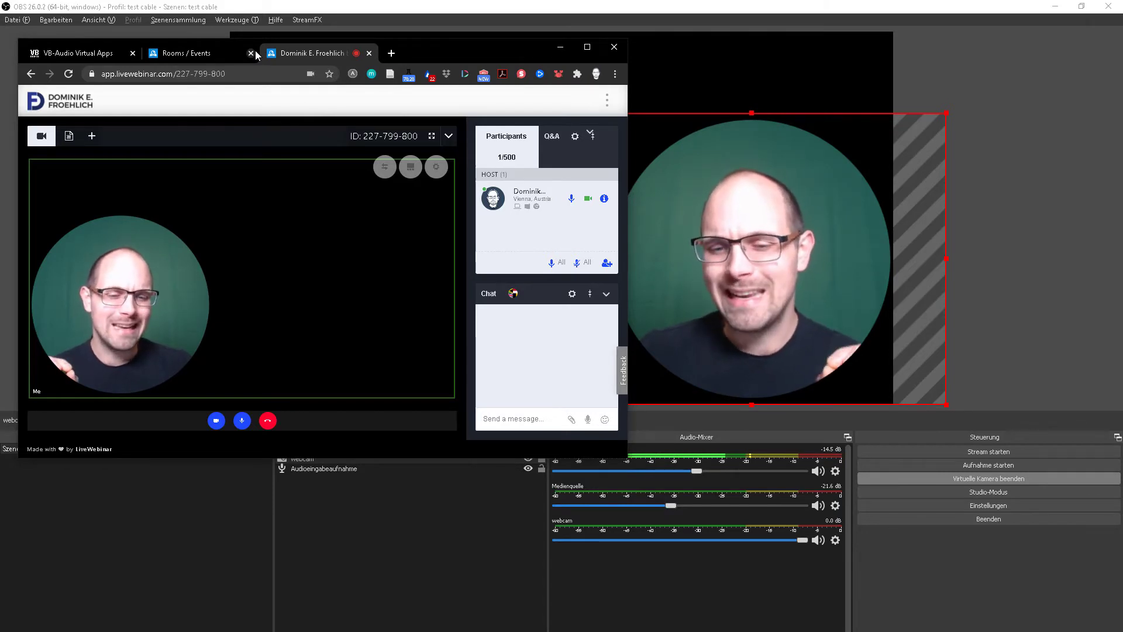
{"action": "left_click", "coordinate": [252, 52]}
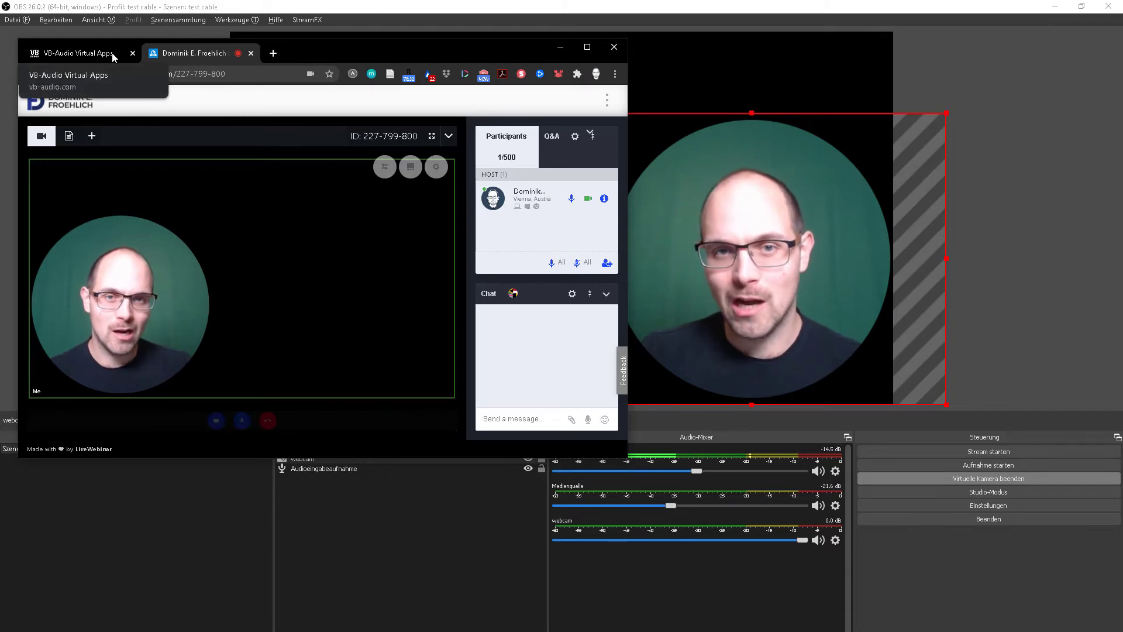
{"action": "left_click", "coordinate": [108, 57]}
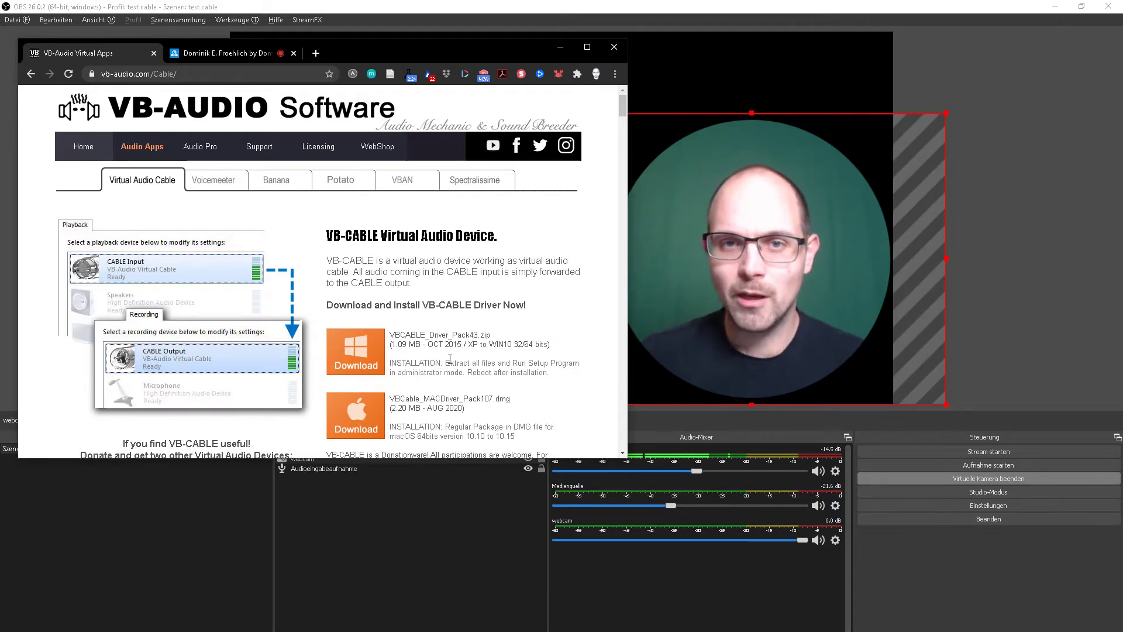
Review the VB-CABLE download options for Windows and macOS, including the A+B and C+D packages, and minimize the browser.
{"action": "scroll", "coordinate": [443, 358], "scroll_direction": "down", "scroll_amount": 15}
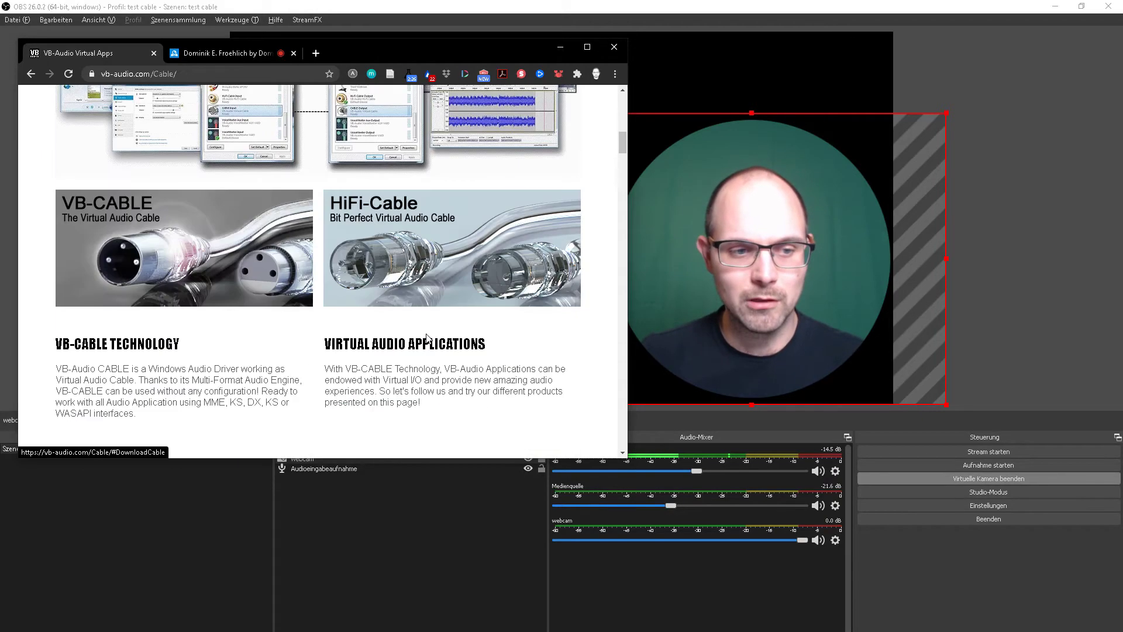
{"action": "scroll", "coordinate": [380, 328], "scroll_direction": "down", "scroll_amount": 6}
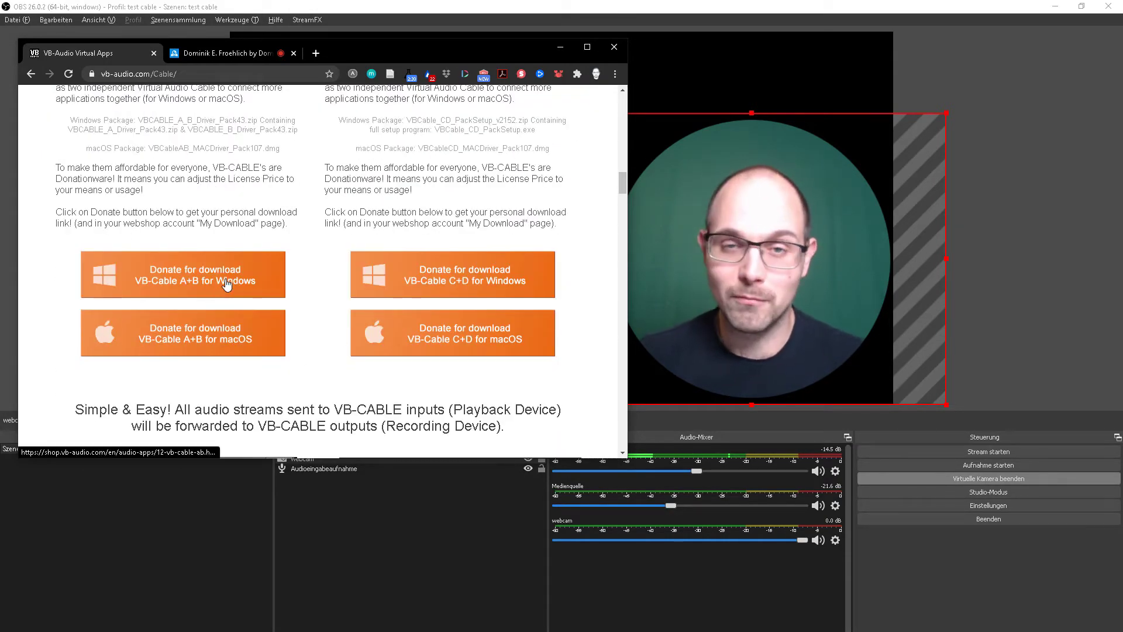
{"action": "scroll", "coordinate": [282, 266], "scroll_direction": "up", "scroll_amount": 10}
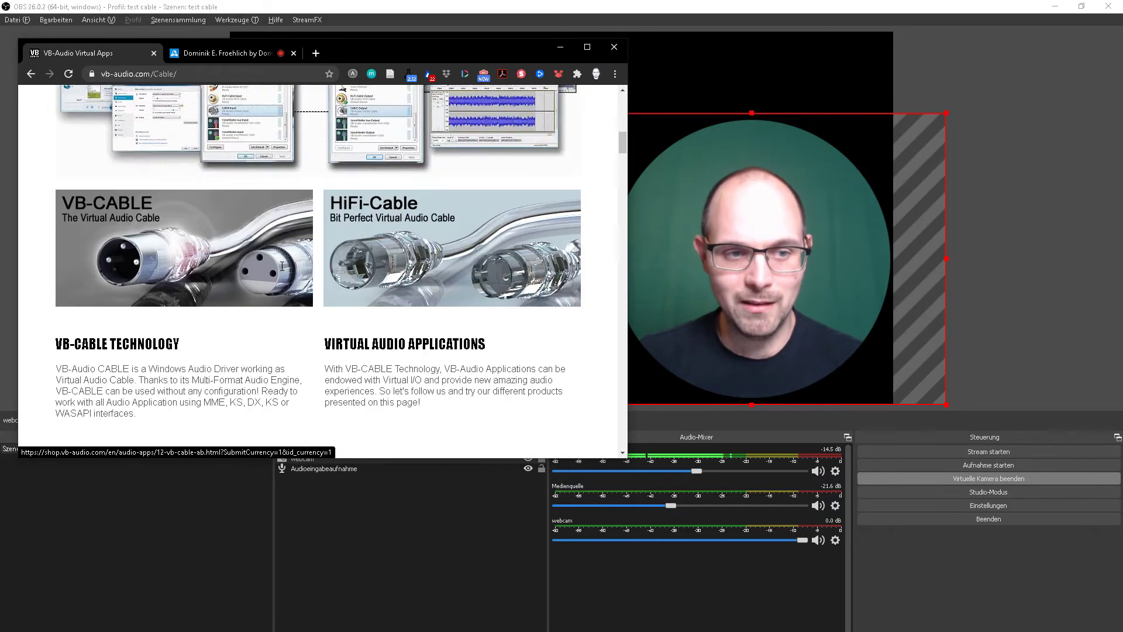
{"action": "scroll", "coordinate": [282, 266], "scroll_direction": "up", "scroll_amount": 8}
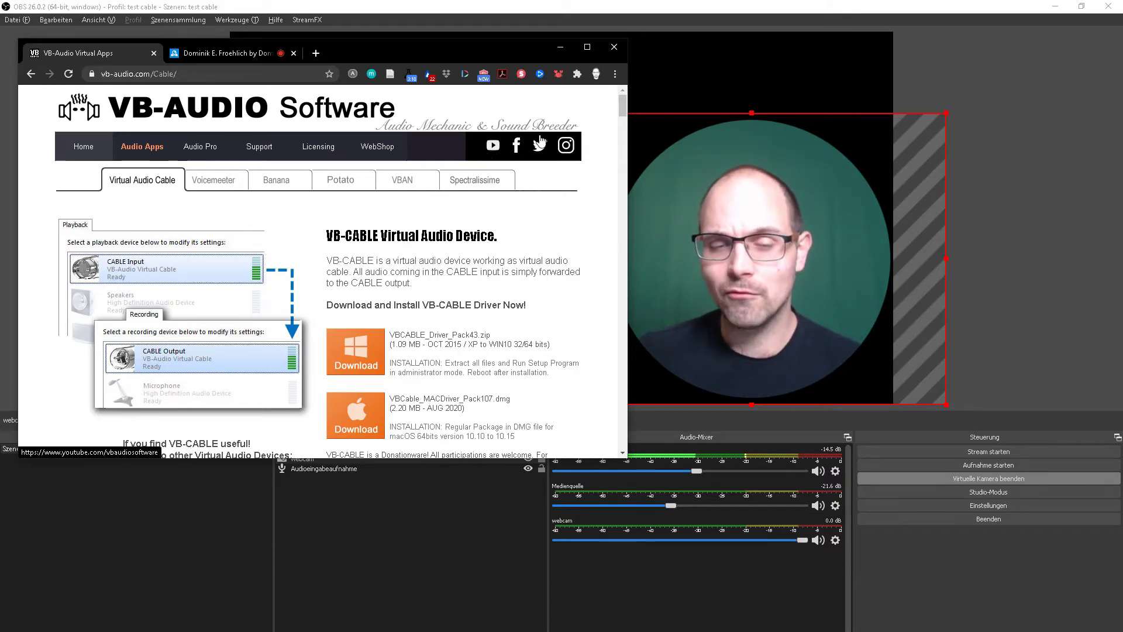
{"action": "left_click", "coordinate": [558, 48]}
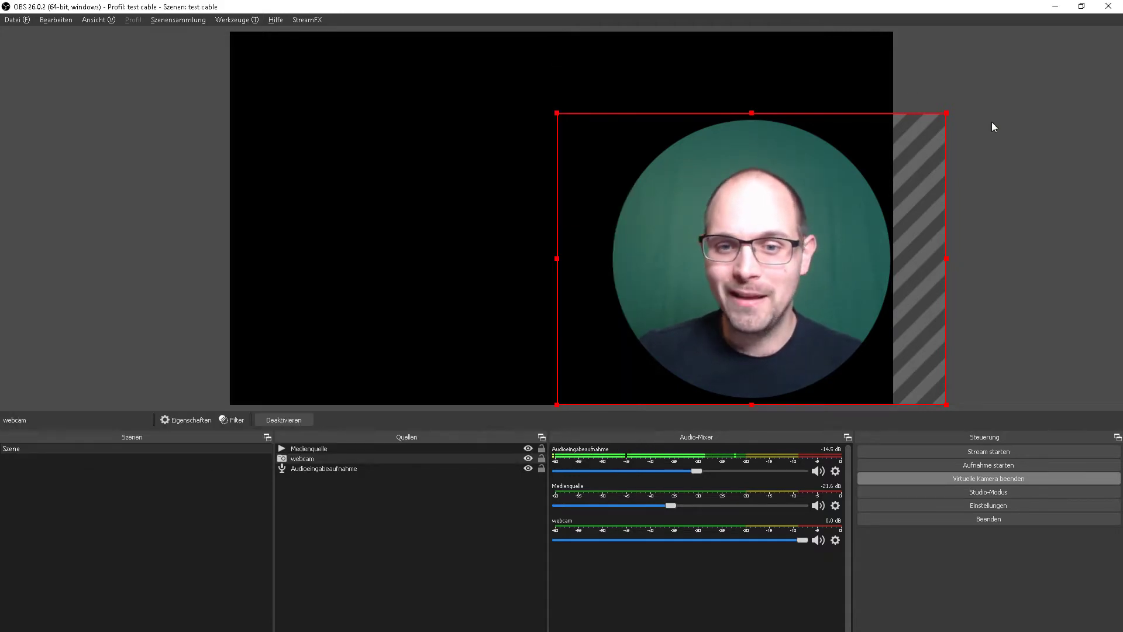
Select the Medienquelle source and raise its mixer volume to -20.1 dB.
{"action": "left_click", "coordinate": [1027, 151]}
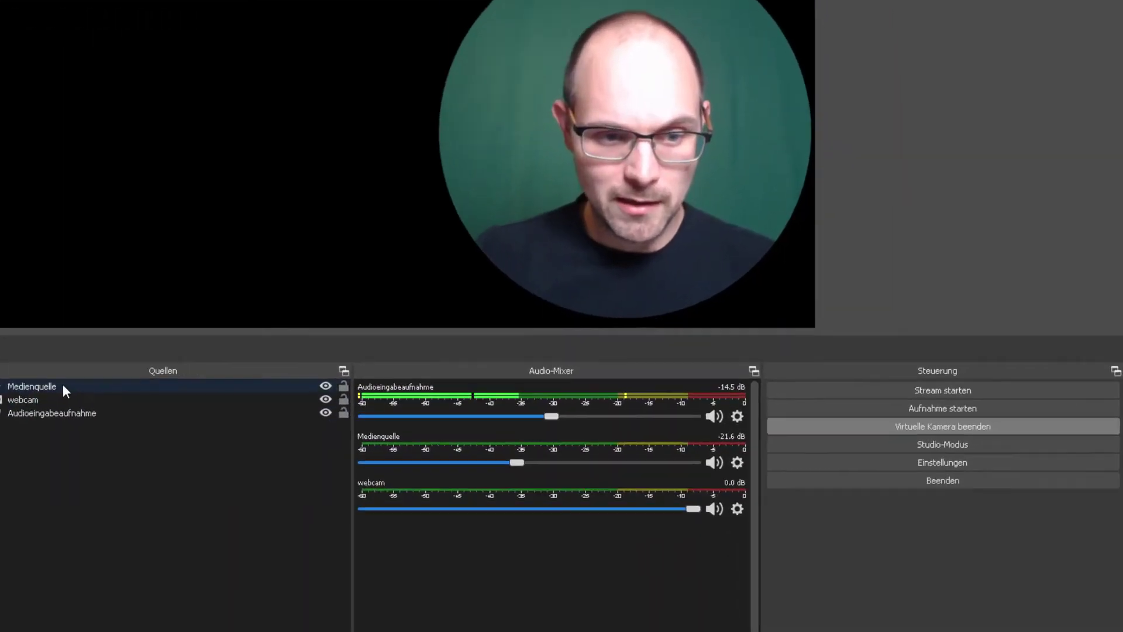
{"action": "left_click", "coordinate": [329, 447]}
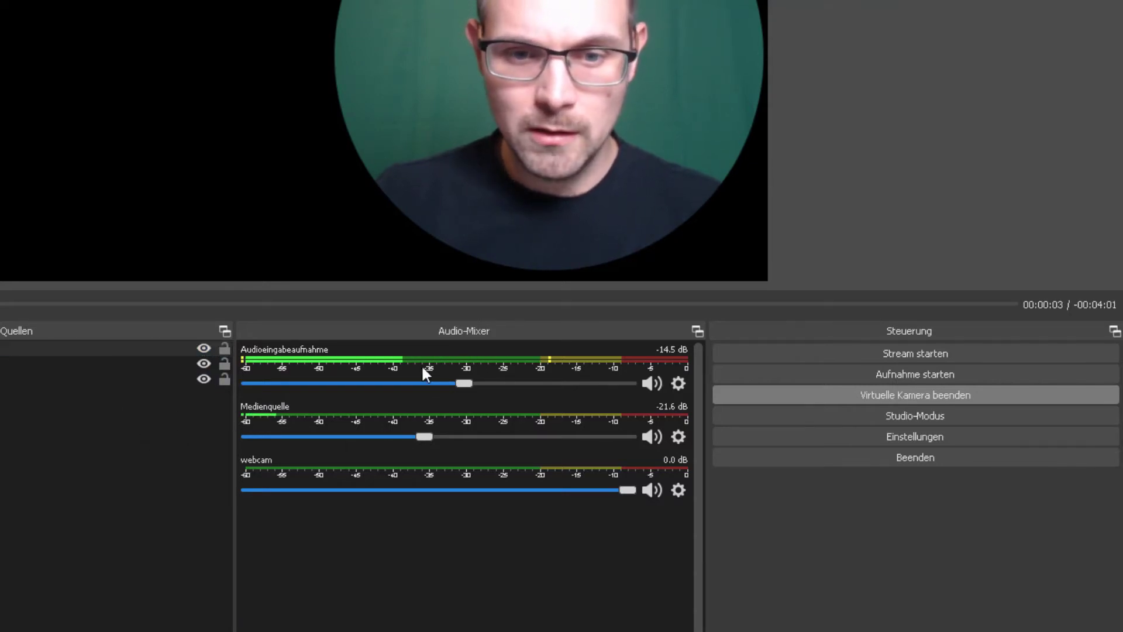
{"action": "left_click_drag", "start_coordinate": [425, 437], "coordinate": [431, 437]}
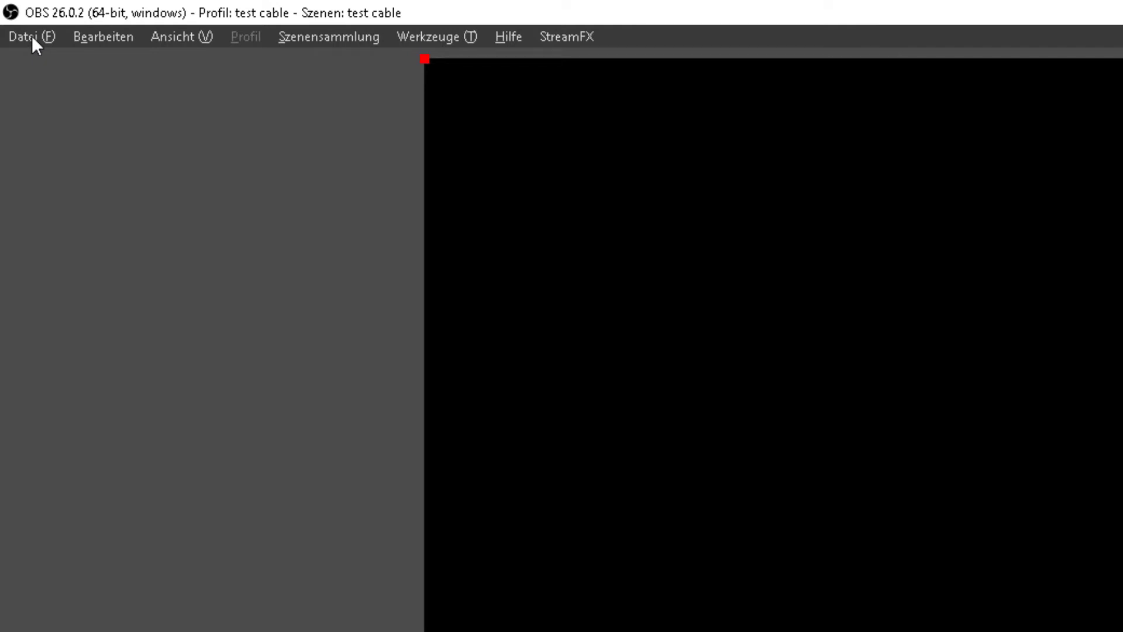
Open the OBS audio settings and check the global desktop and microphone audio devices.
{"action": "left_click", "coordinate": [32, 37]}
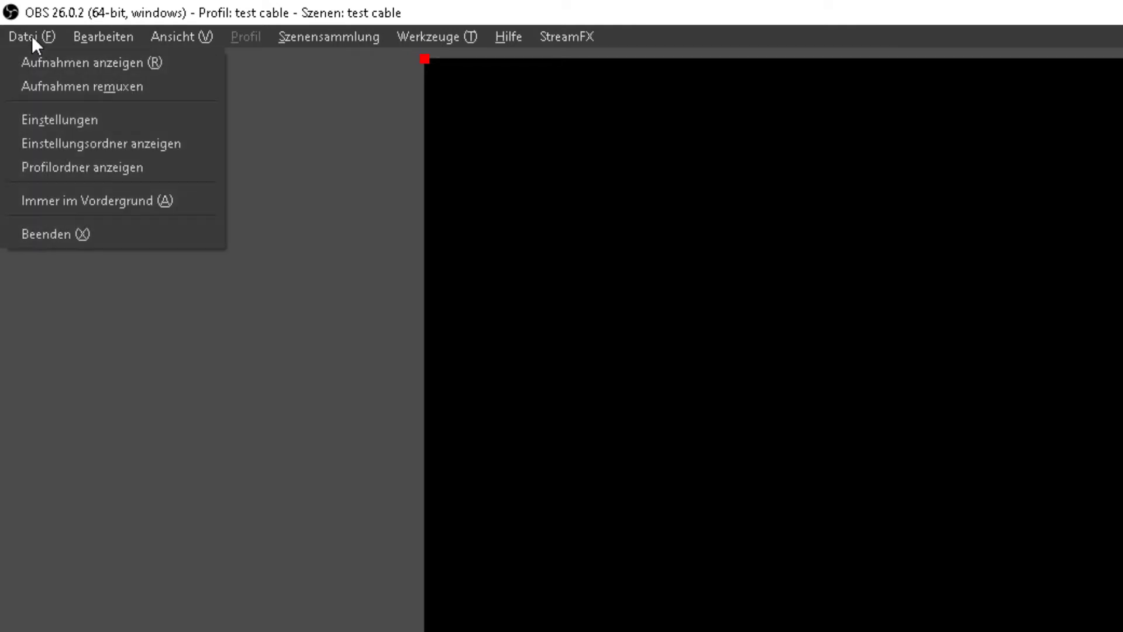
{"action": "left_click", "coordinate": [99, 120]}
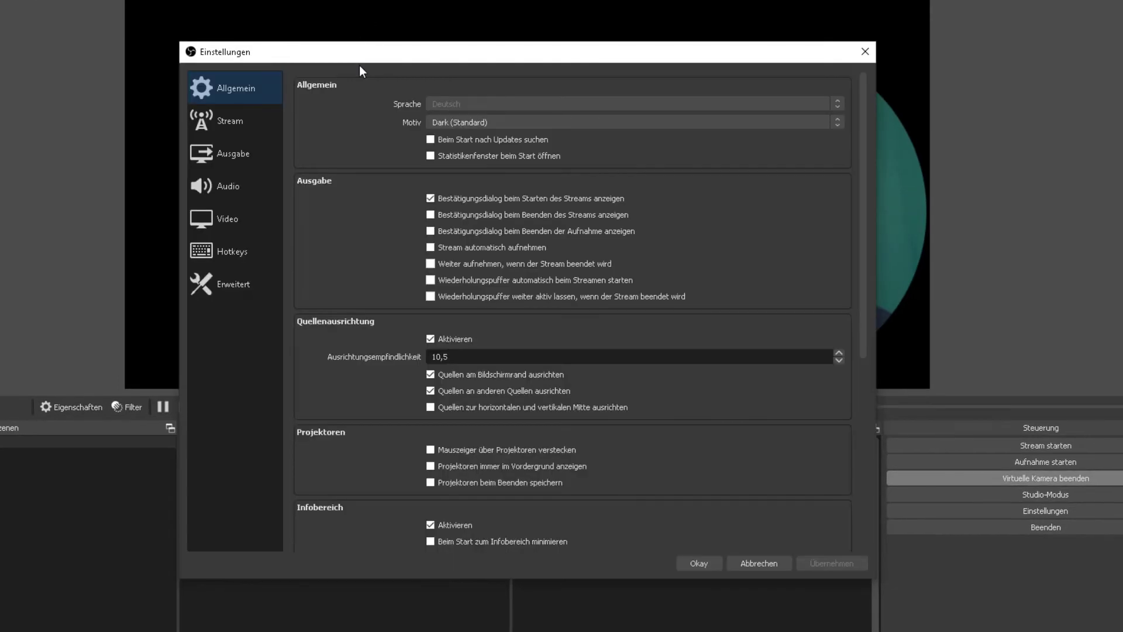
{"action": "left_click_drag", "start_coordinate": [386, 28], "coordinate": [402, 12]}
{"action": "left_click", "coordinate": [249, 152]}
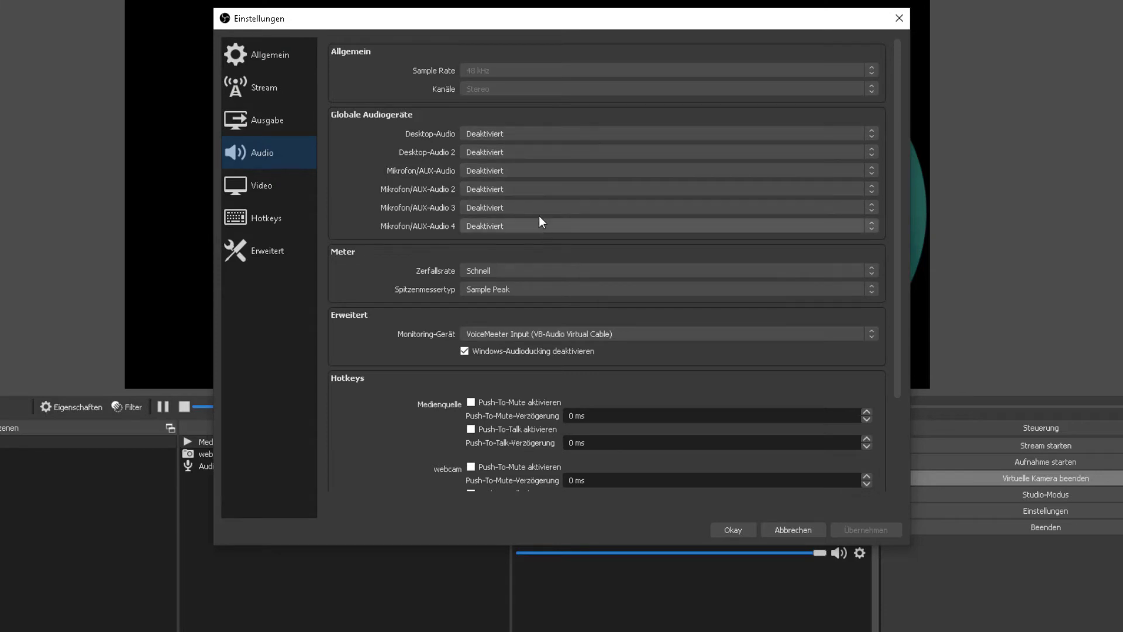
{"action": "left_click_drag", "start_coordinate": [567, 34], "coordinate": [364, 63]}
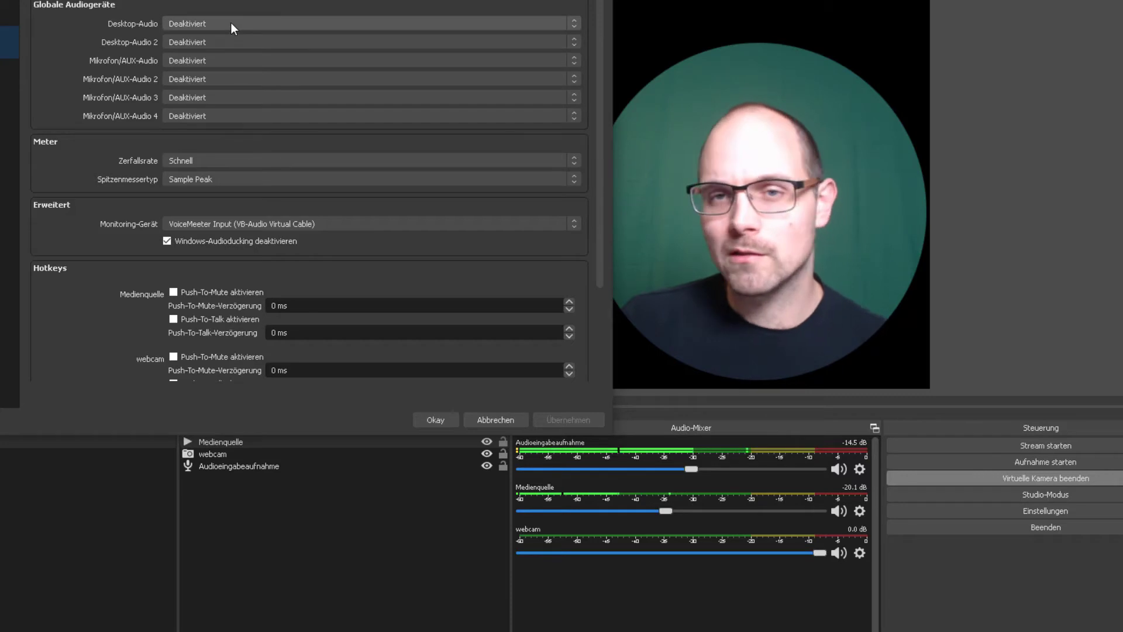
{"action": "left_click", "coordinate": [223, 58]}
{"action": "left_click", "coordinate": [223, 58]}
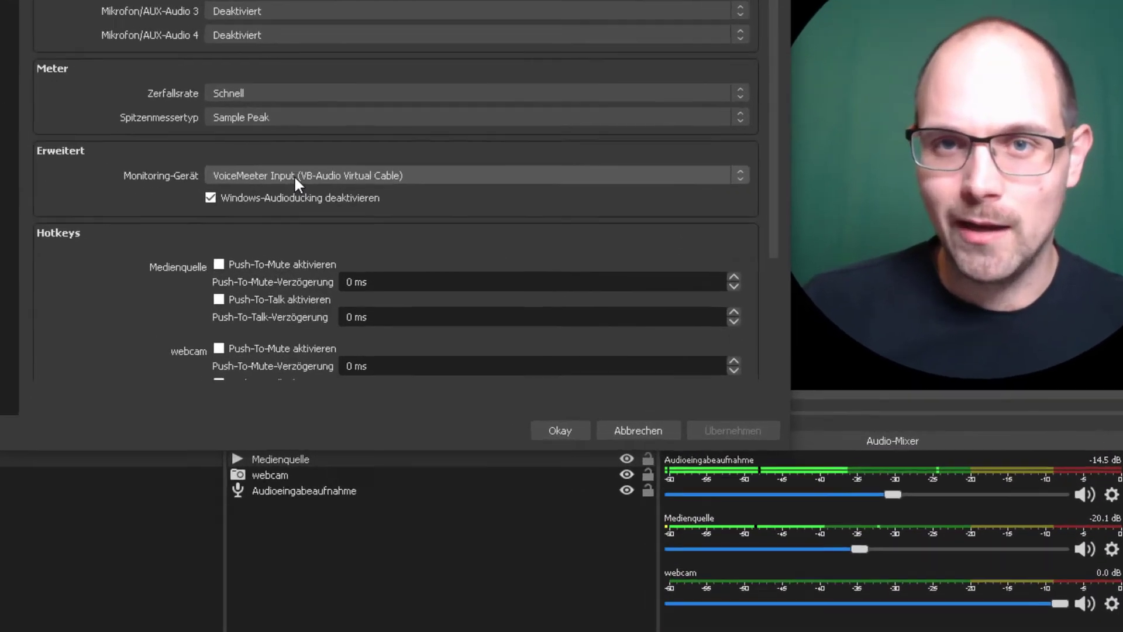
Check the available monitoring devices, keep VoiceMeeter Input (VB-Audio Virtual Cable) and accept the settings.
{"action": "left_click", "coordinate": [294, 174]}
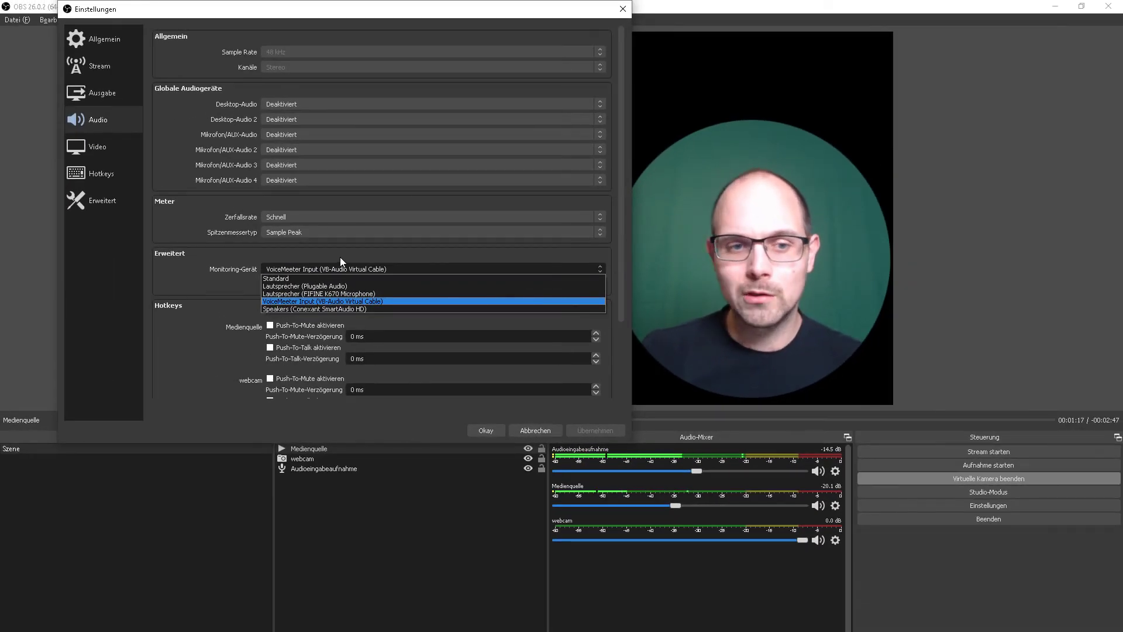
{"action": "left_click", "coordinate": [343, 255]}
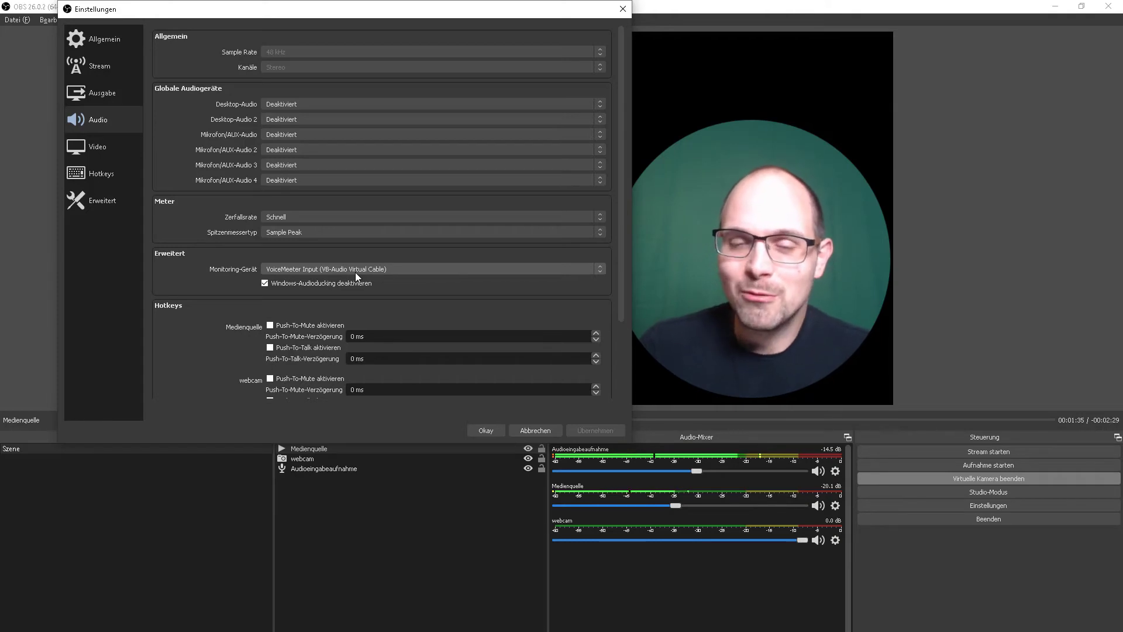
{"action": "left_click", "coordinate": [501, 430]}
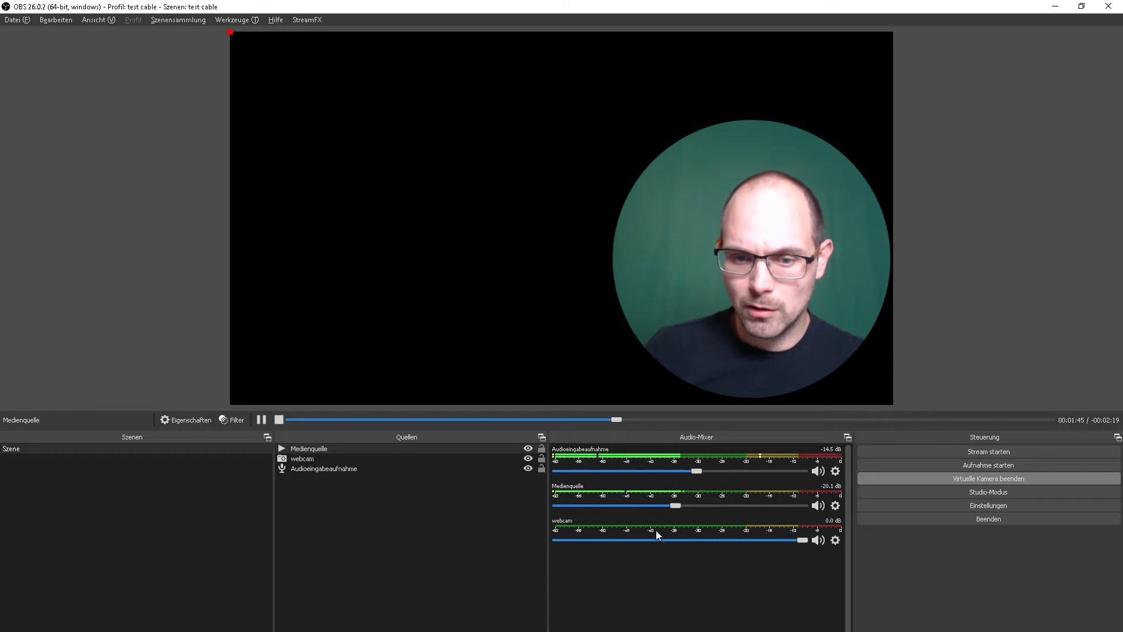
Open the advanced audio properties and enable Mono for Medienquelle.
{"action": "right_click", "coordinate": [665, 572]}
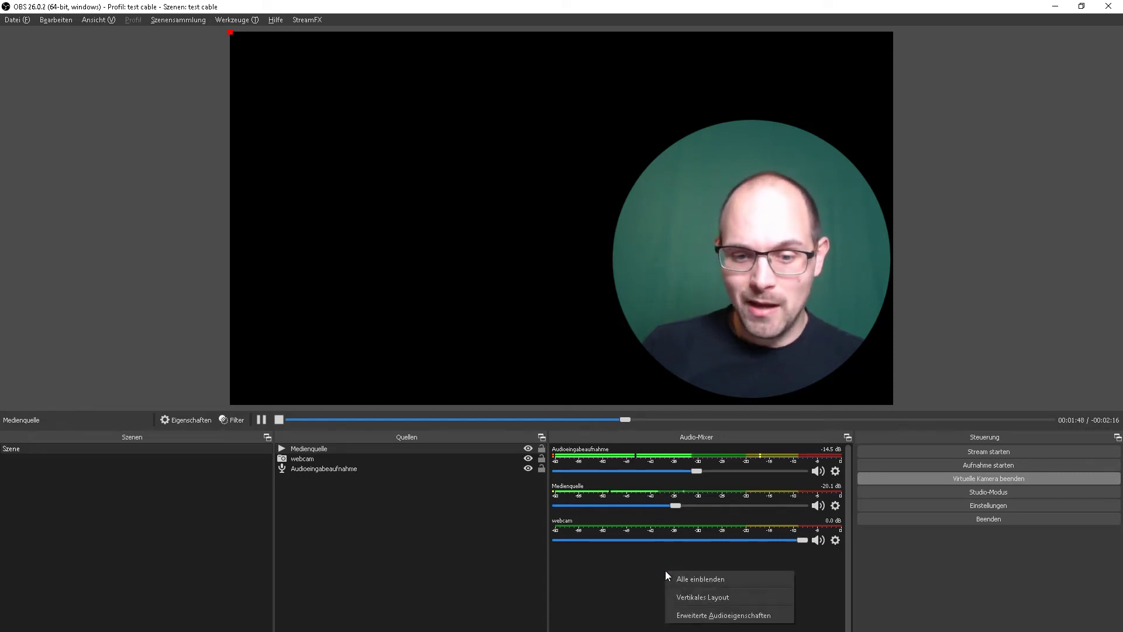
{"action": "left_click", "coordinate": [703, 616]}
{"action": "left_click_drag", "start_coordinate": [609, 242], "coordinate": [613, 315]}
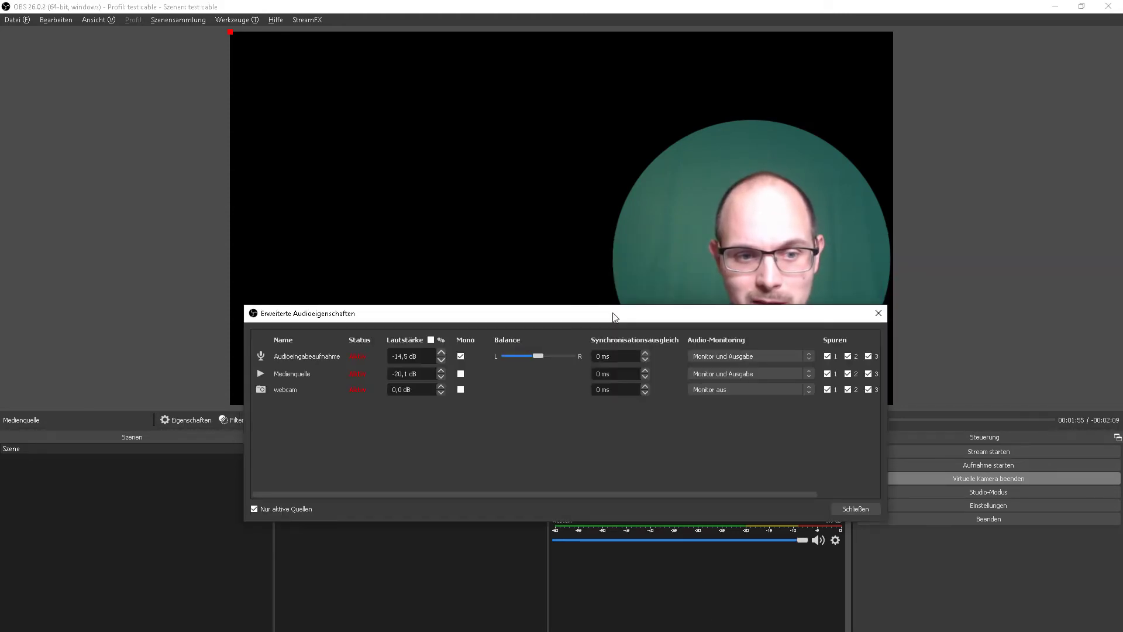
{"action": "left_click", "coordinate": [461, 373]}
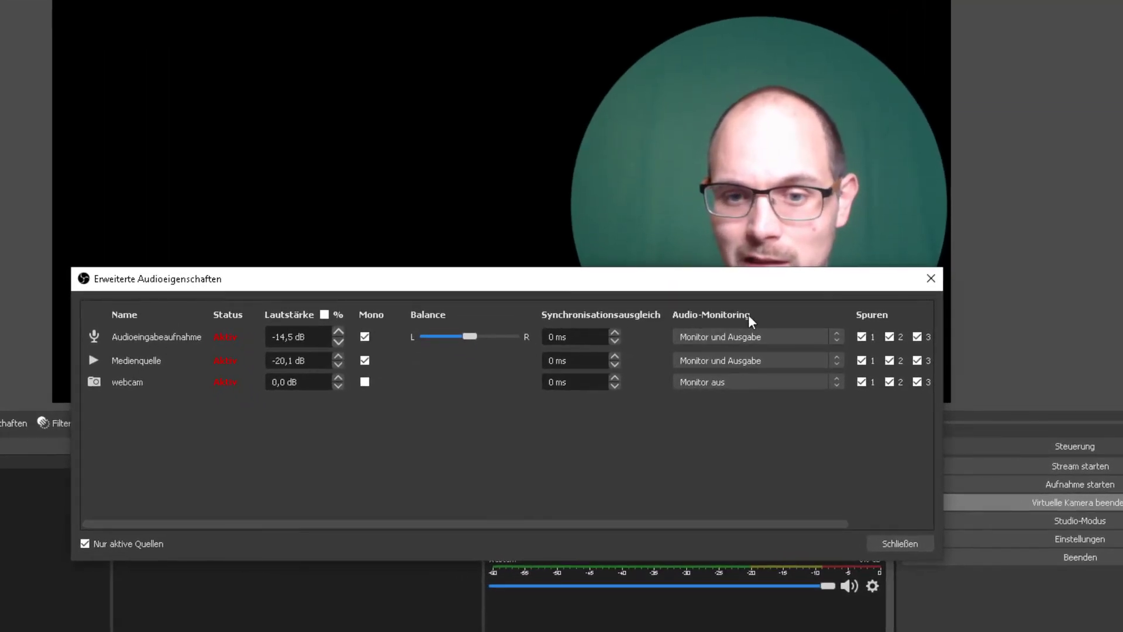
Set audio monitoring to Monitor aus for Audioeingabeaufnahme and Medienquelle.
{"action": "left_click", "coordinate": [736, 336]}
{"action": "left_click", "coordinate": [735, 347]}
{"action": "left_click", "coordinate": [735, 361]}
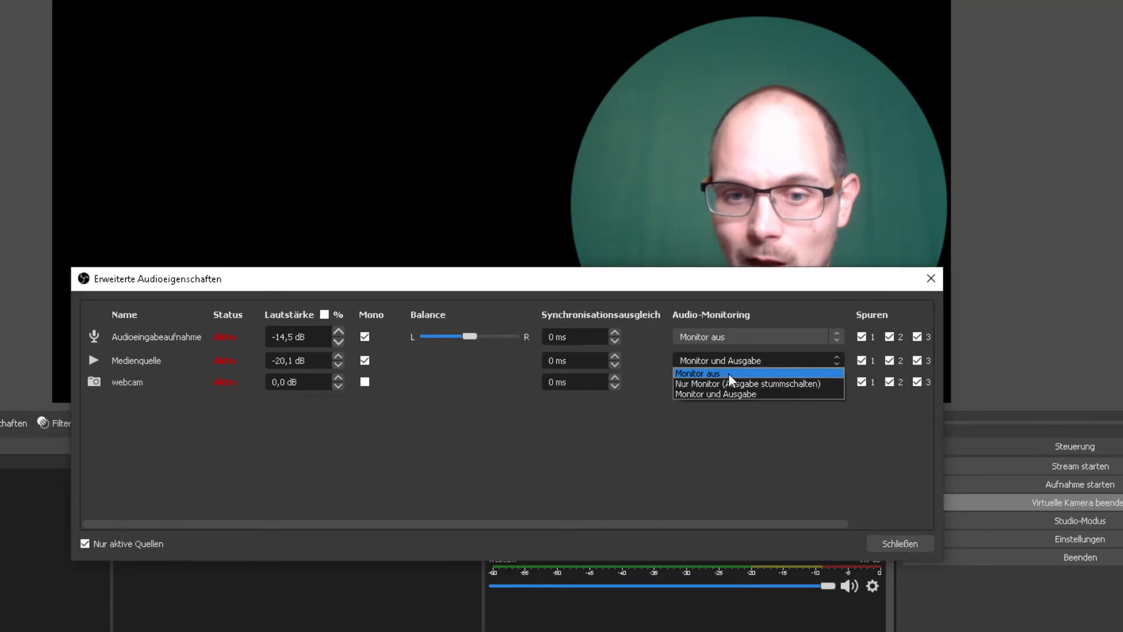
{"action": "left_click", "coordinate": [728, 374]}
Set audio monitoring to Monitor und Ausgabe for Audioeingabeaufnahme and Medienquelle, and close the audio properties.
{"action": "left_click", "coordinate": [732, 336]}
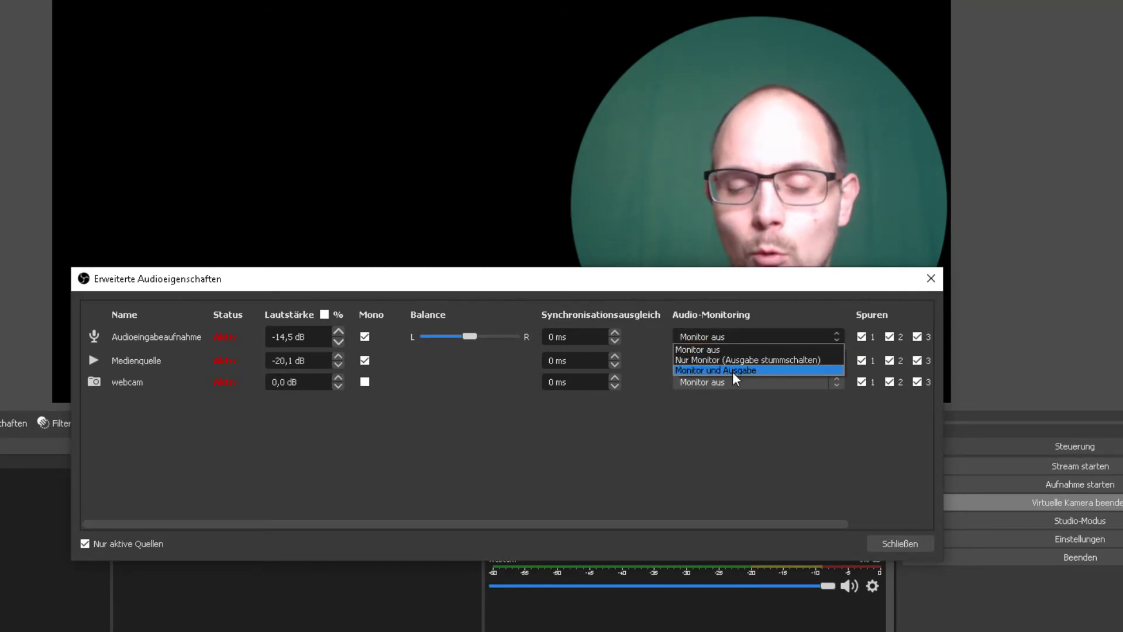
{"action": "left_click", "coordinate": [732, 370]}
{"action": "left_click", "coordinate": [734, 359]}
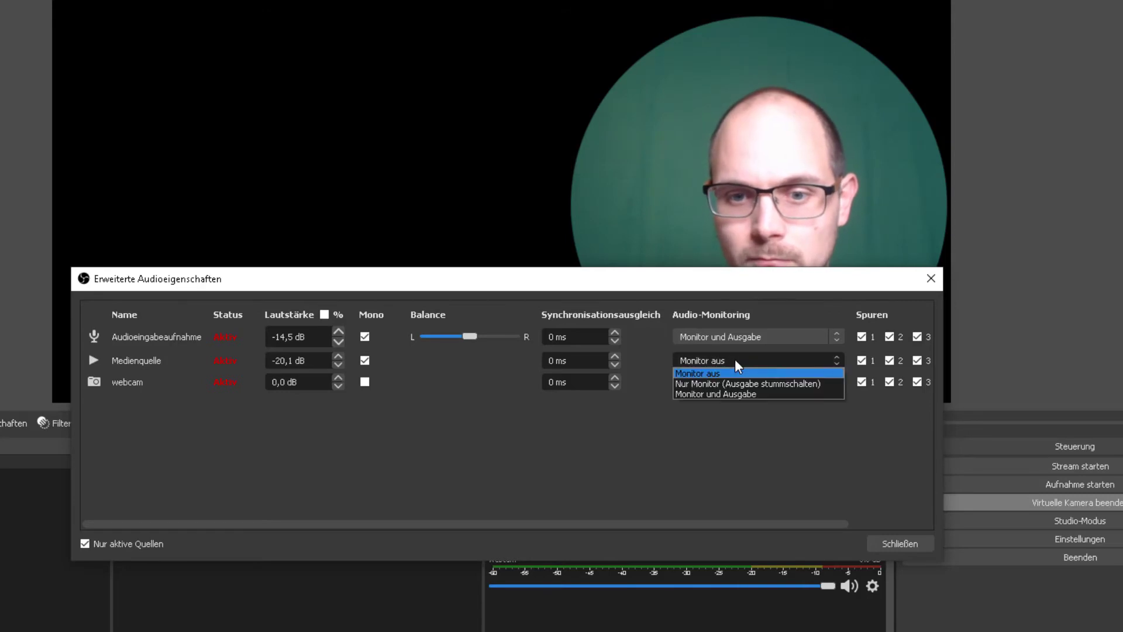
{"action": "left_click", "coordinate": [730, 393]}
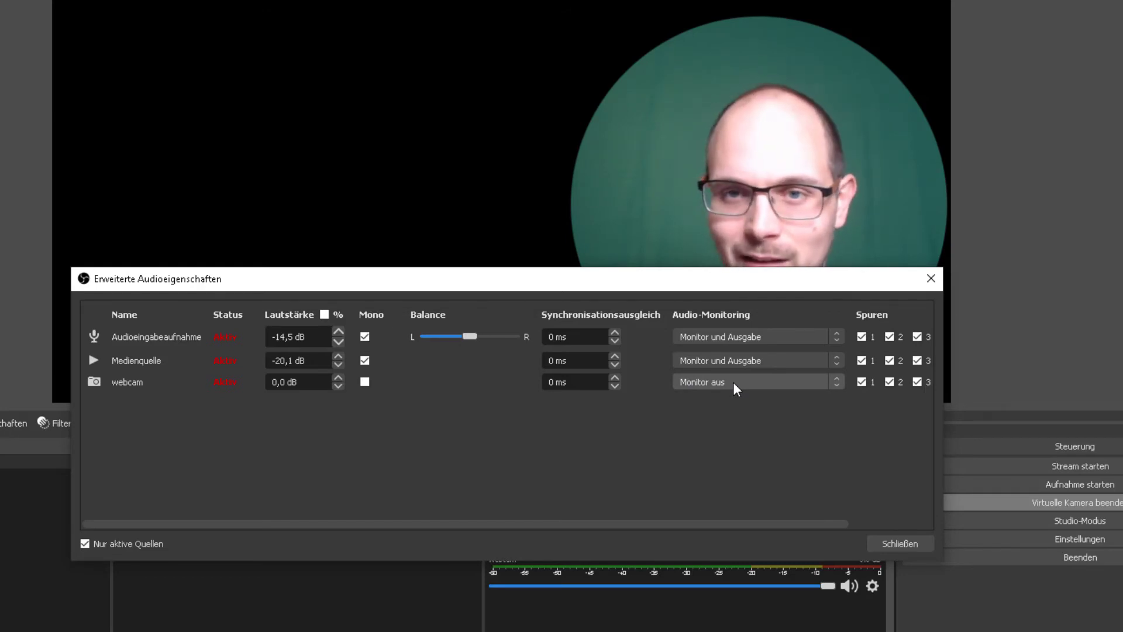
{"action": "left_click", "coordinate": [923, 544]}
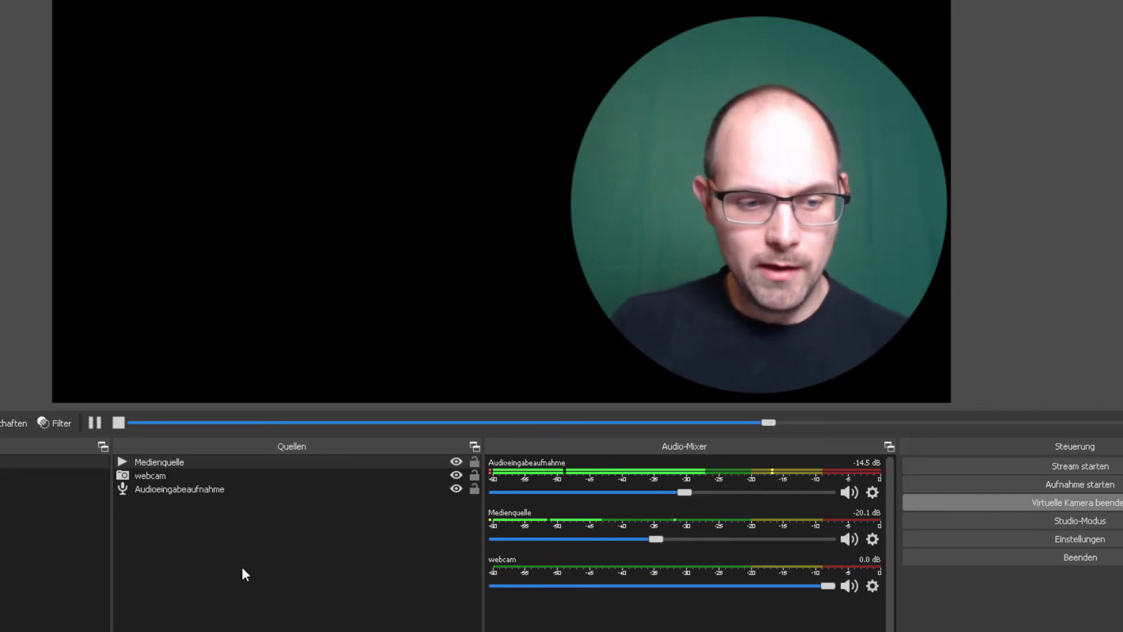
Switch to the webinar in the browser and set its preferred microphone to VoiceMeeter Aux Output (VB-Audio Virtual Cable).
{"action": "key", "text": "alt+Tab"}
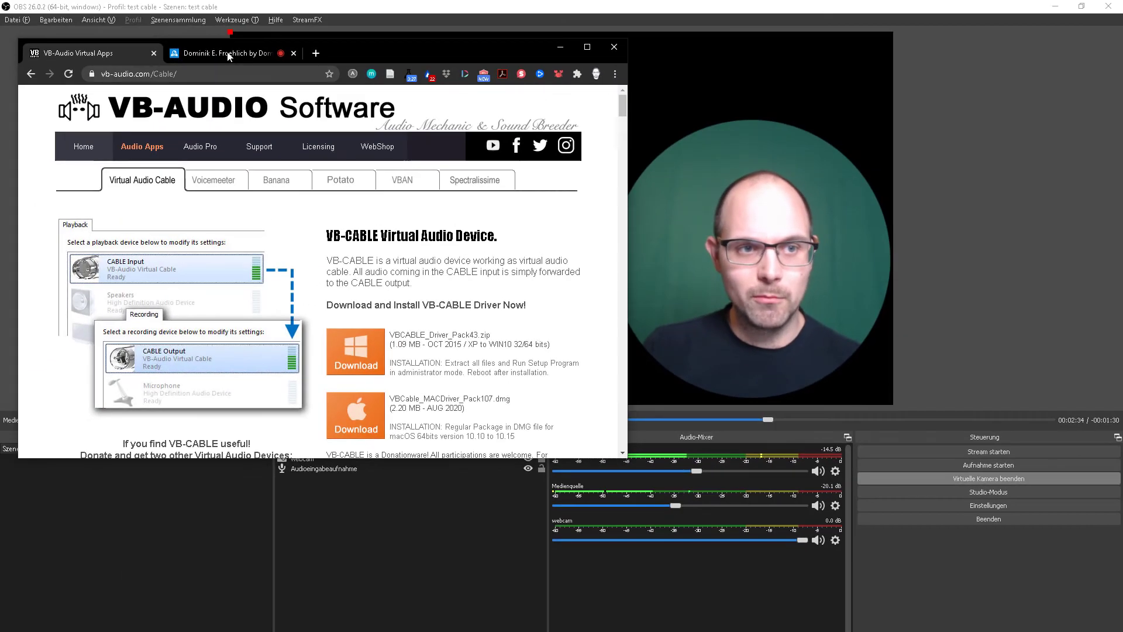
{"action": "left_click", "coordinate": [230, 54]}
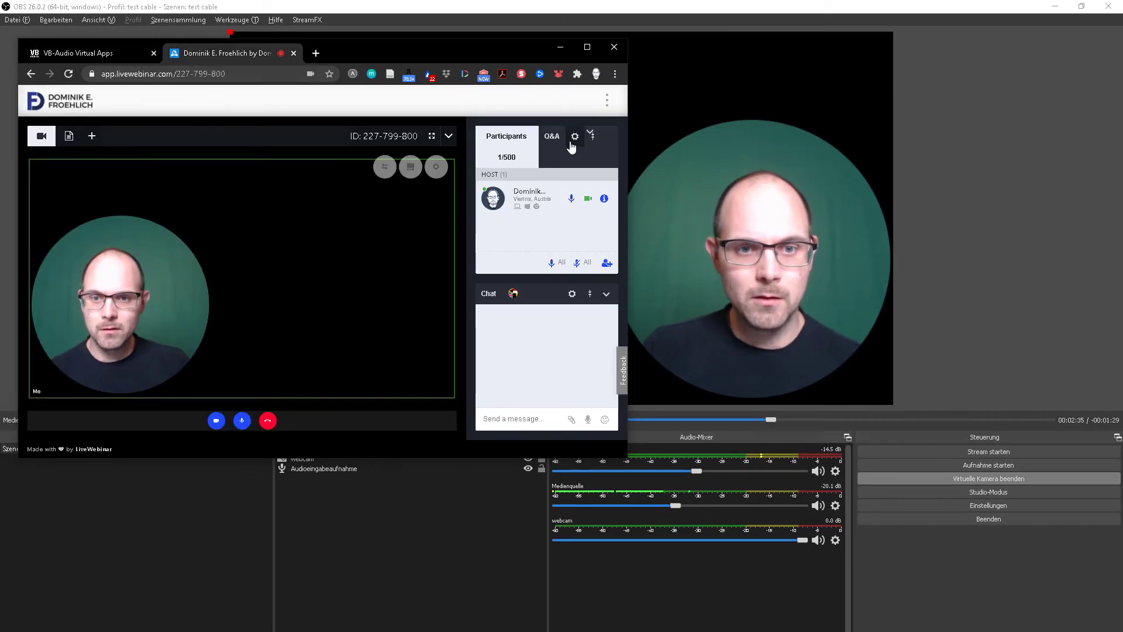
{"action": "left_click", "coordinate": [436, 166]}
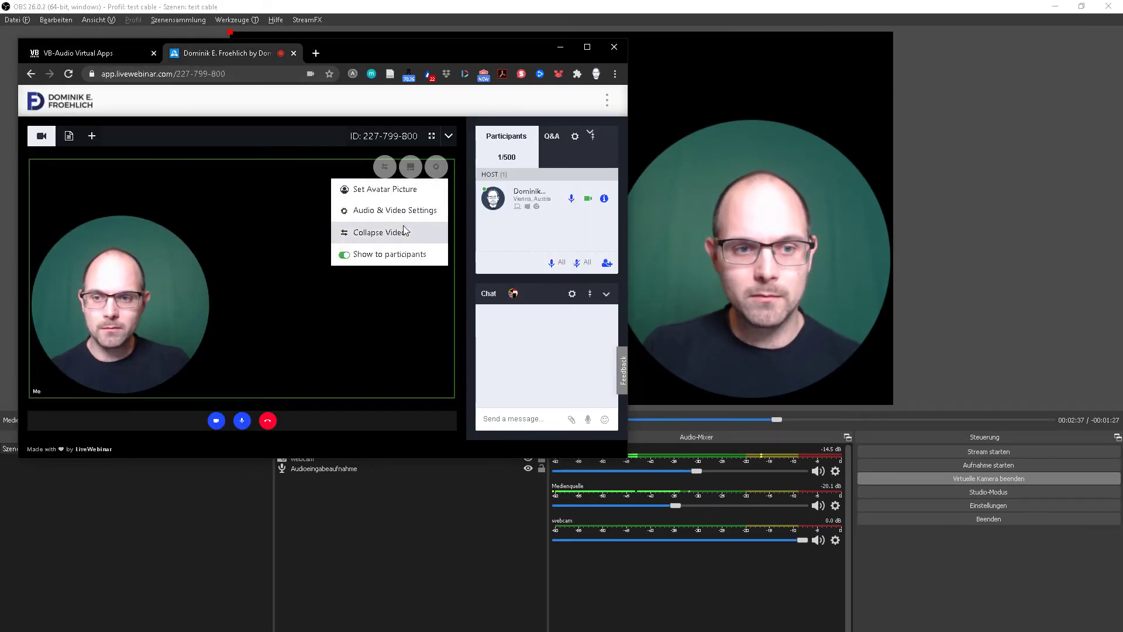
{"action": "left_click", "coordinate": [405, 215]}
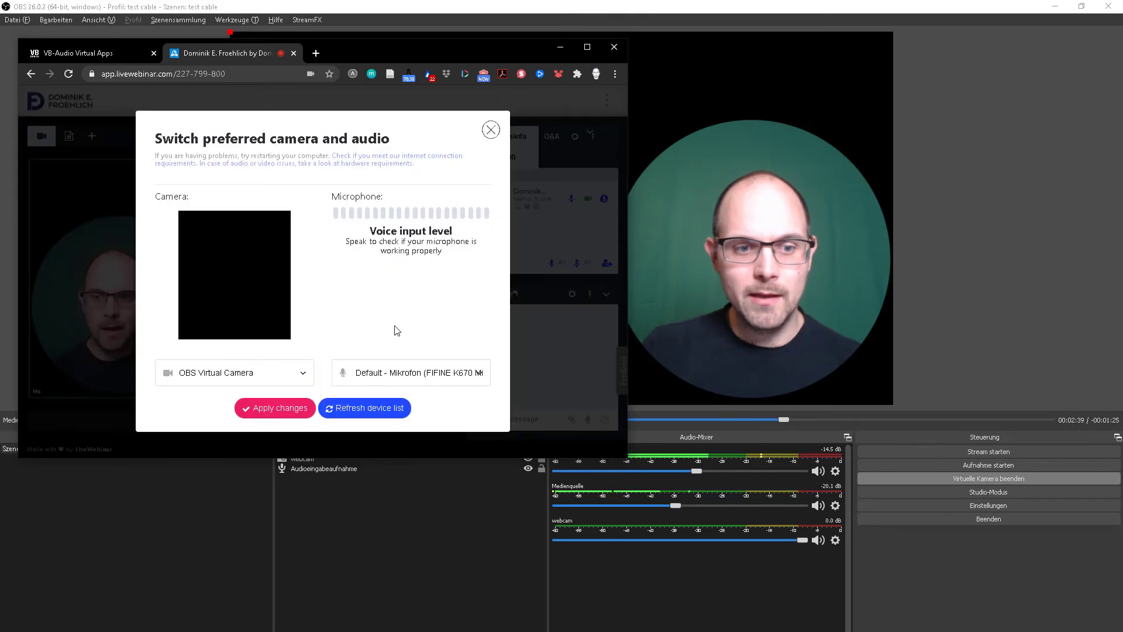
{"action": "left_click", "coordinate": [423, 378]}
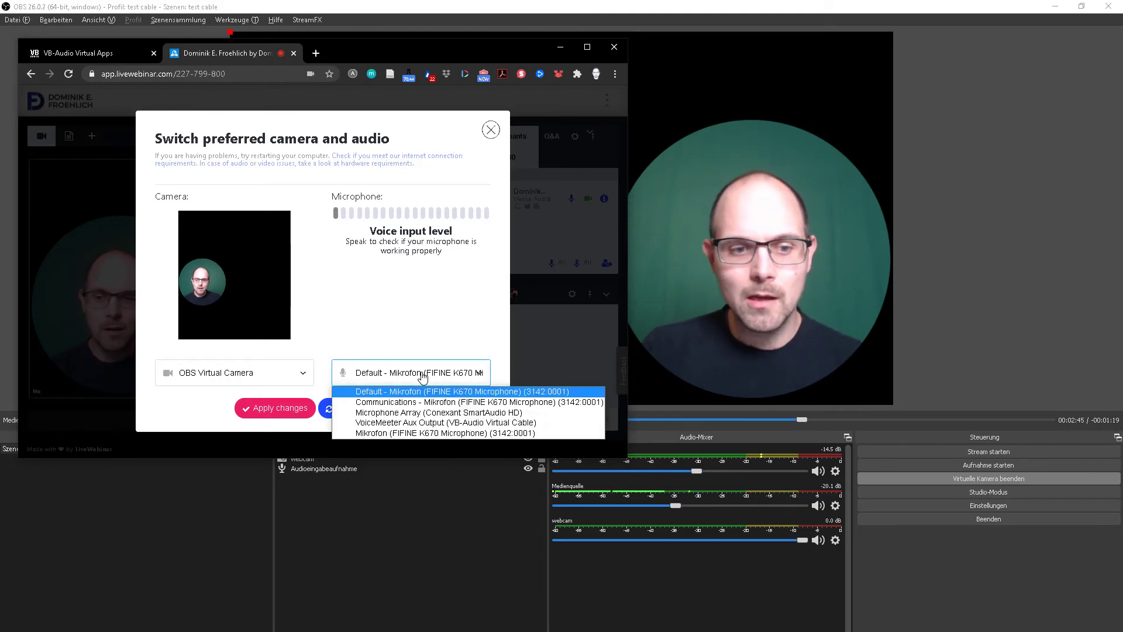
{"action": "left_click", "coordinate": [429, 423]}
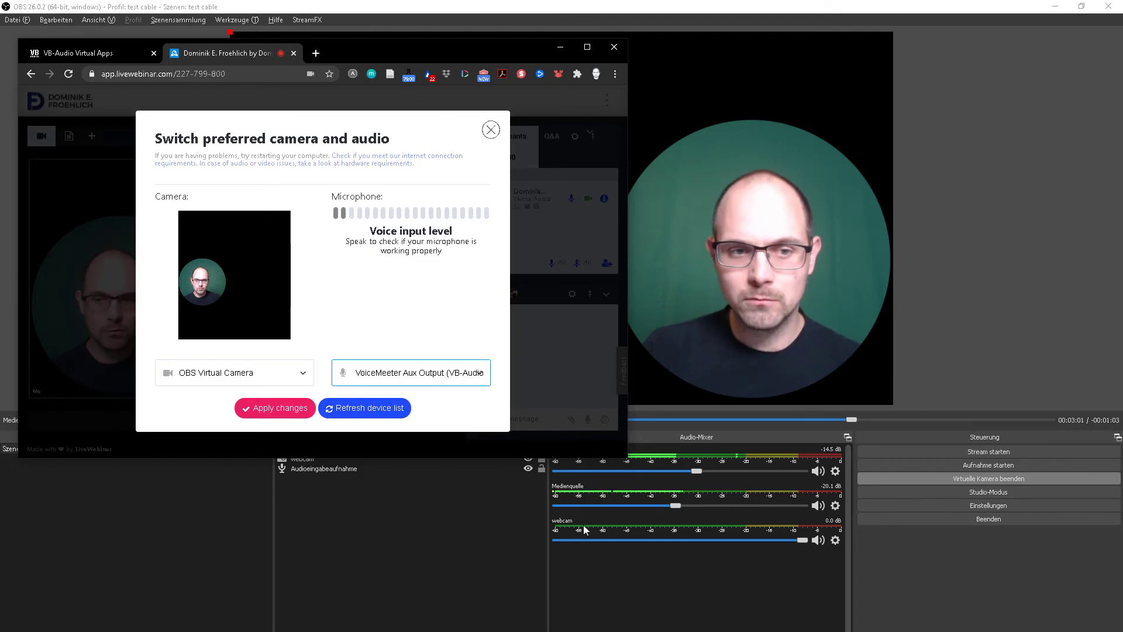
Test the Medienquelle volume in OBS at about -5.4 dB and -39 dB, and apply the webinar's camera and audio changes.
{"action": "left_click_drag", "start_coordinate": [677, 505], "coordinate": [746, 504]}
{"action": "key", "text": "alt+Tab"}
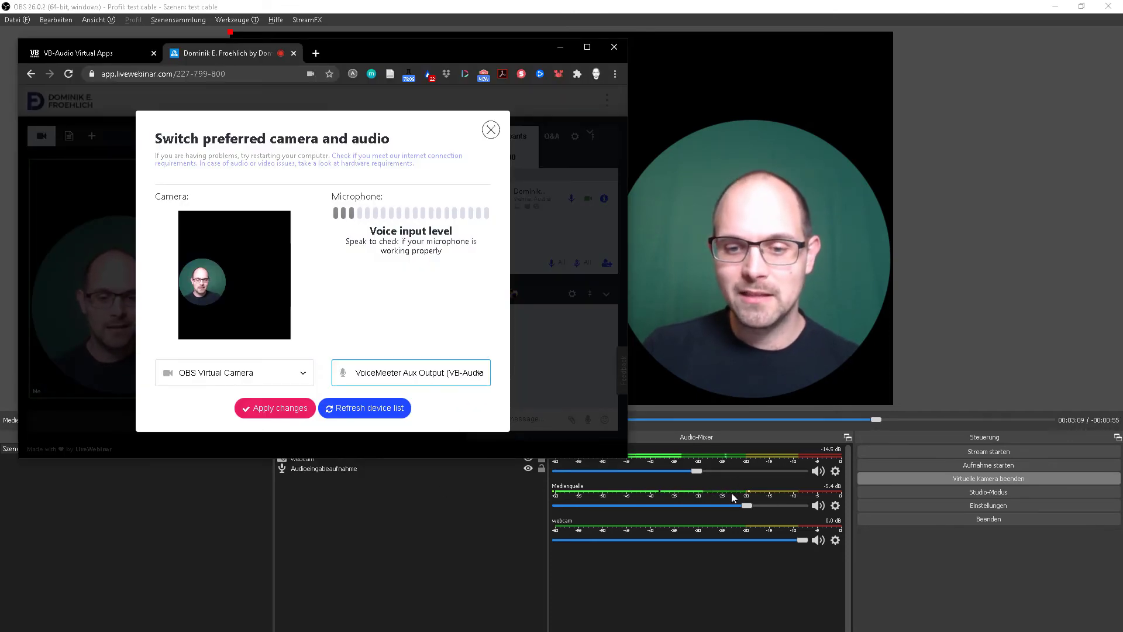
{"action": "left_click_drag", "start_coordinate": [746, 504], "coordinate": [630, 505]}
{"action": "key", "text": "alt+Tab"}
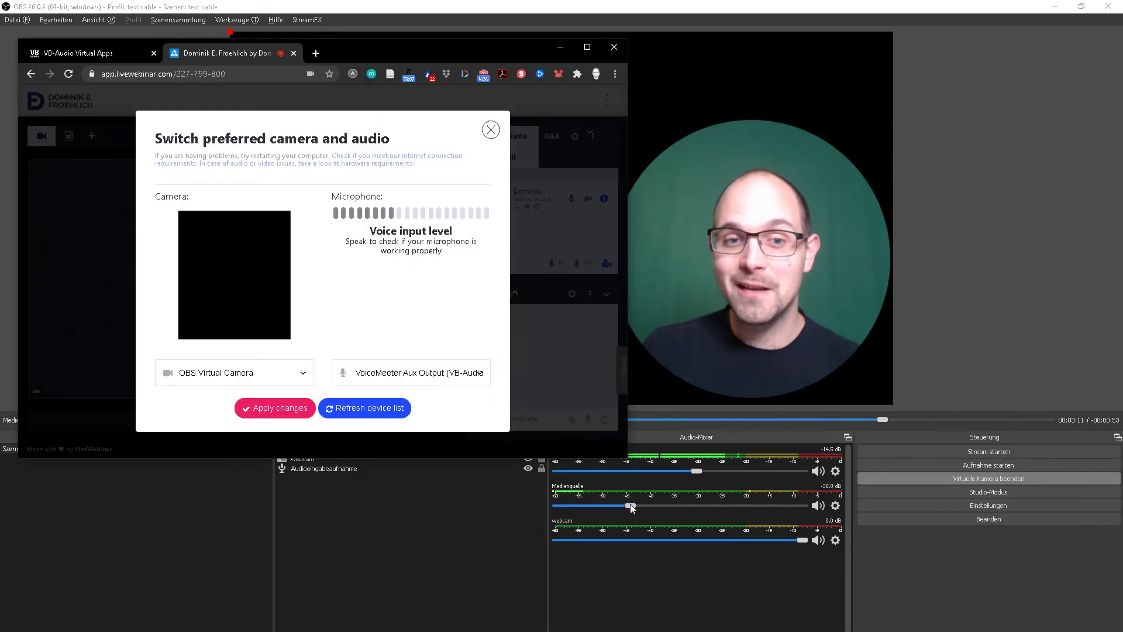
{"action": "left_click", "coordinate": [297, 411]}
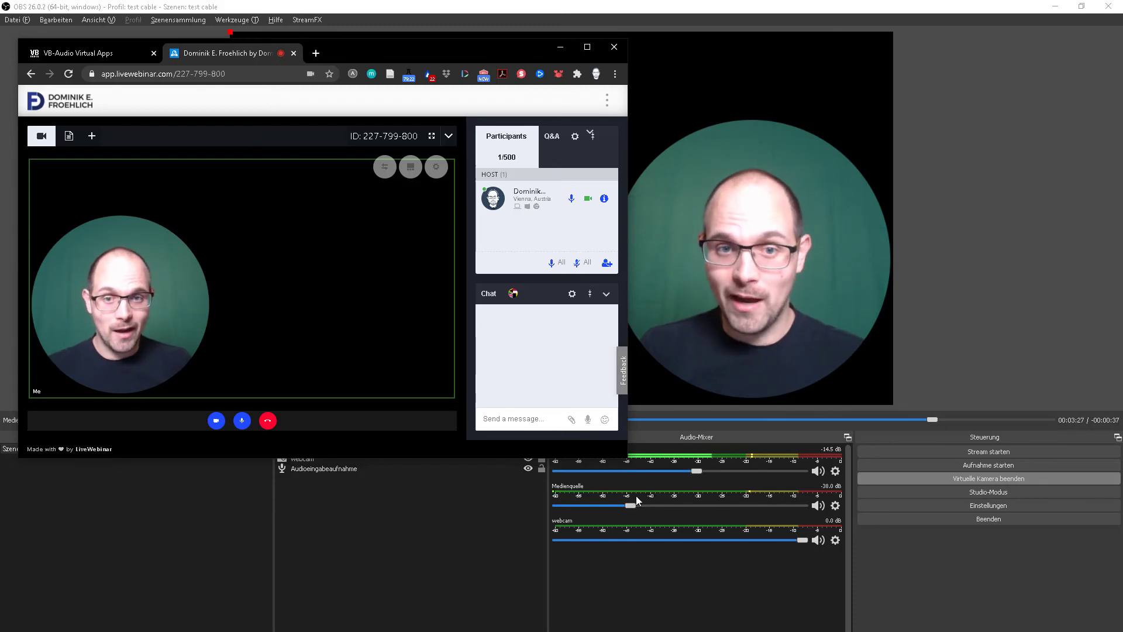
Minimize the browser and lower the Medienquelle volume in OBS to about -50.2 dB.
{"action": "left_click", "coordinate": [560, 47]}
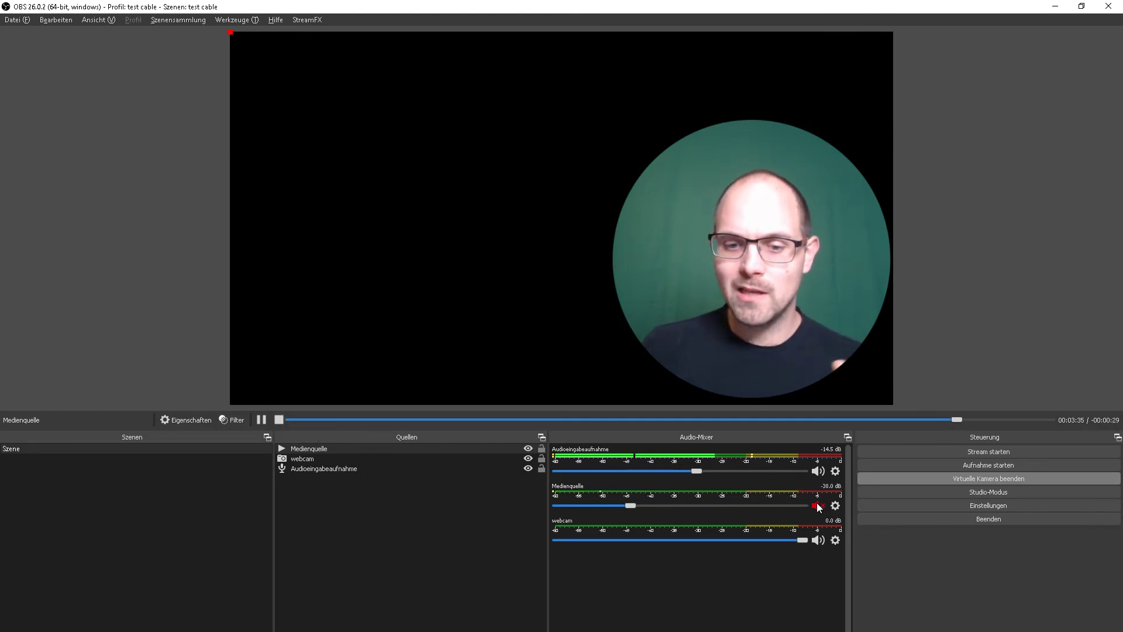
{"action": "left_click_drag", "start_coordinate": [628, 503], "coordinate": [613, 504]}
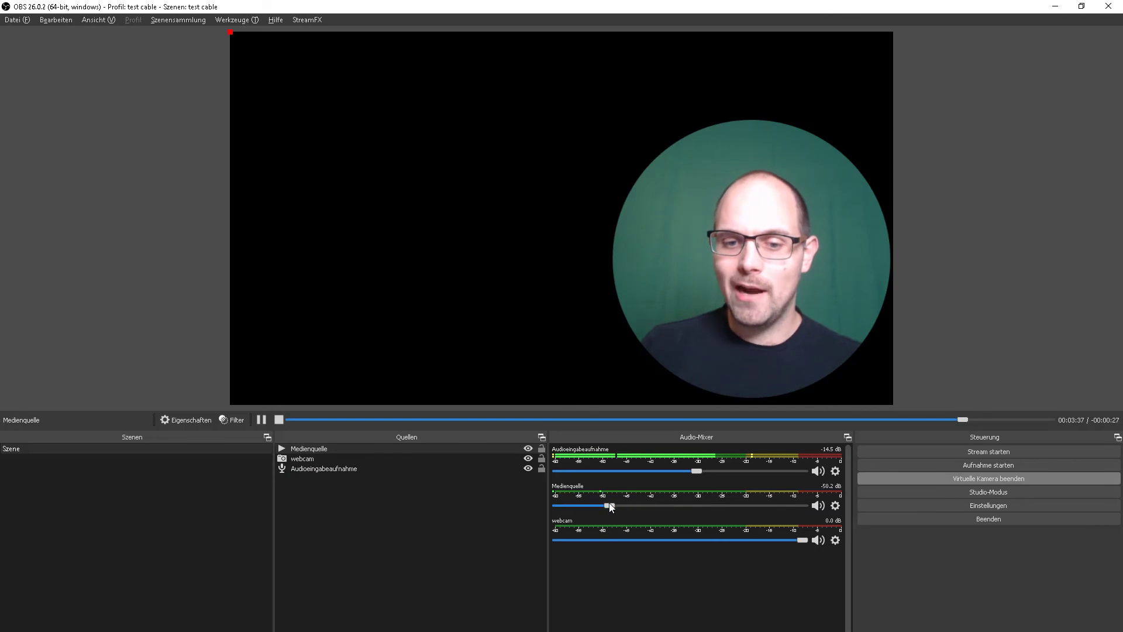